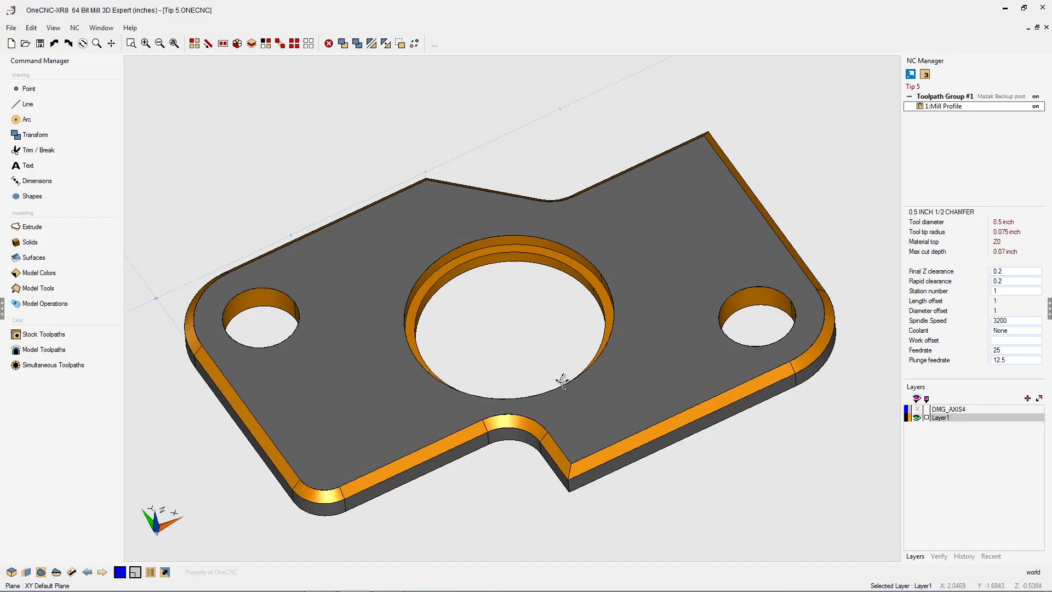
# Step: Switch to Top view, zoom onto the angled chamfer edge, and display the 1:Mill Profile toolpath
pyautogui.moveTo(500, 357); pyautogui.dragTo(534, 417, button='middle')
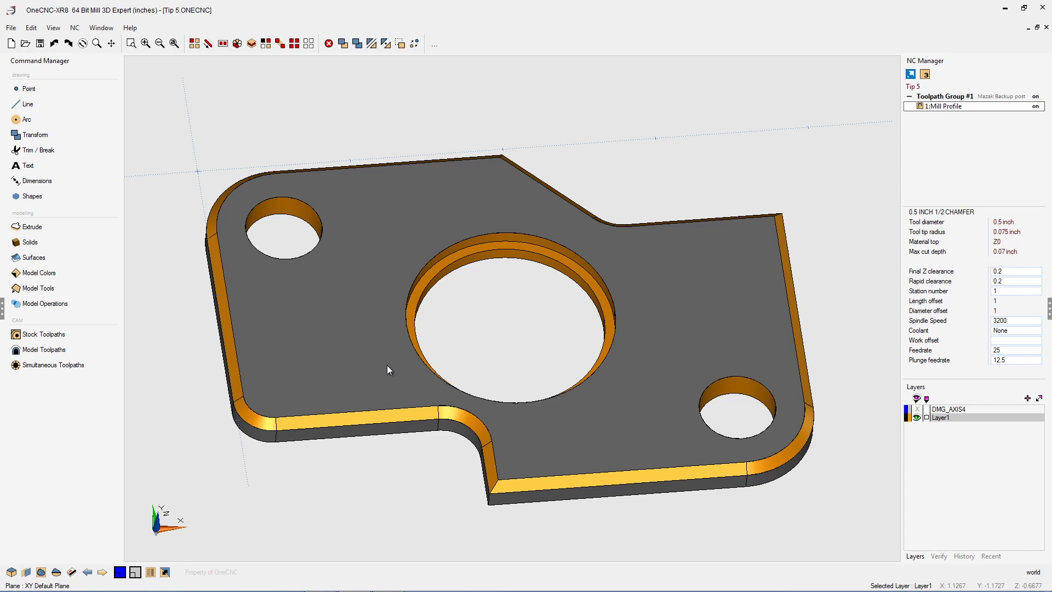
pyautogui.rightClick(550, 325)
pyautogui.click(527, 306)
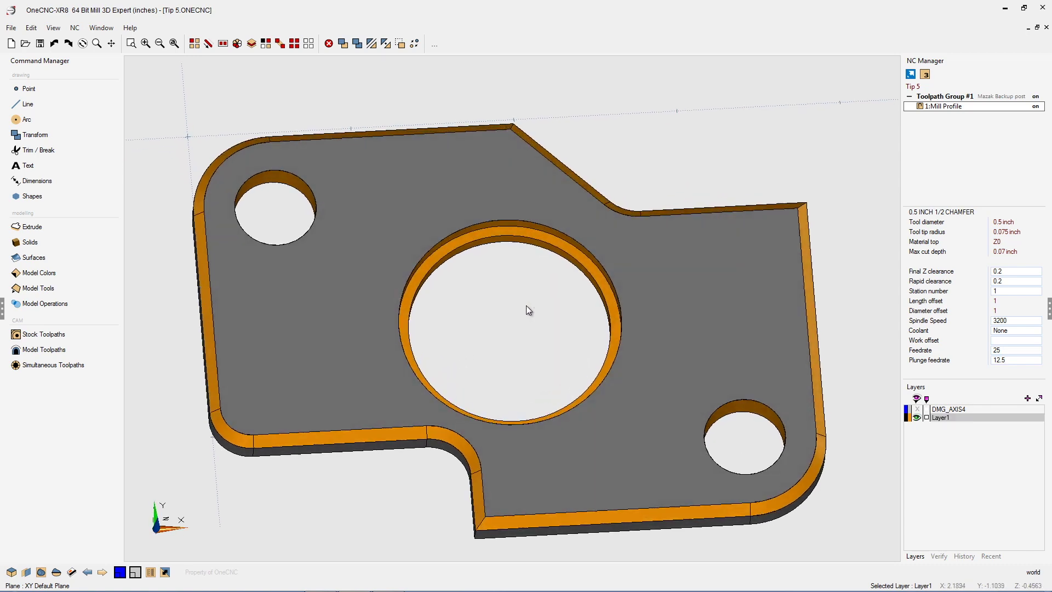
pyautogui.scroll(4, 554, 147)
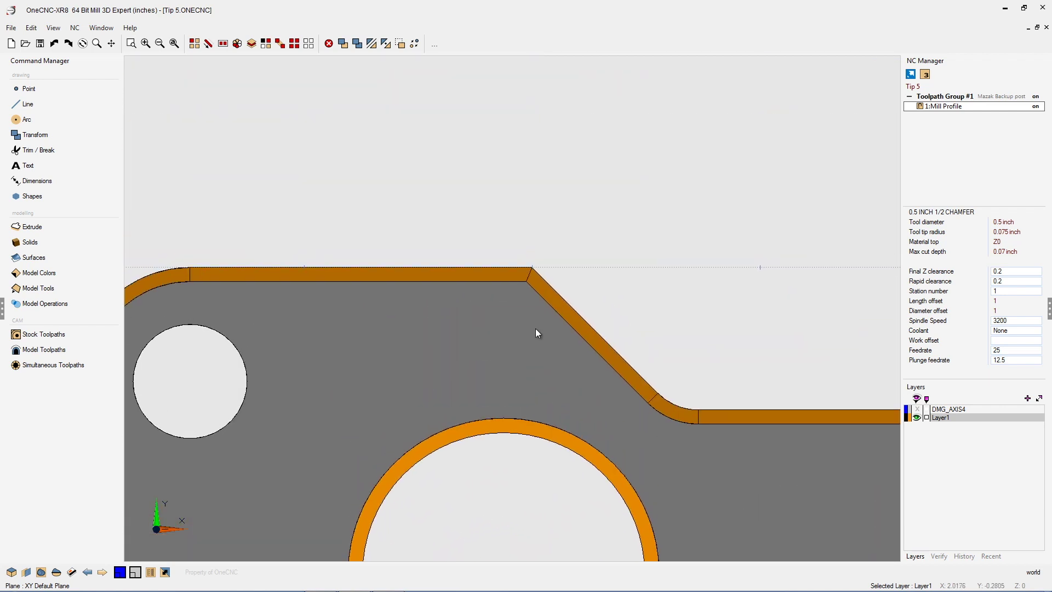
pyautogui.scroll(2, 516, 287)
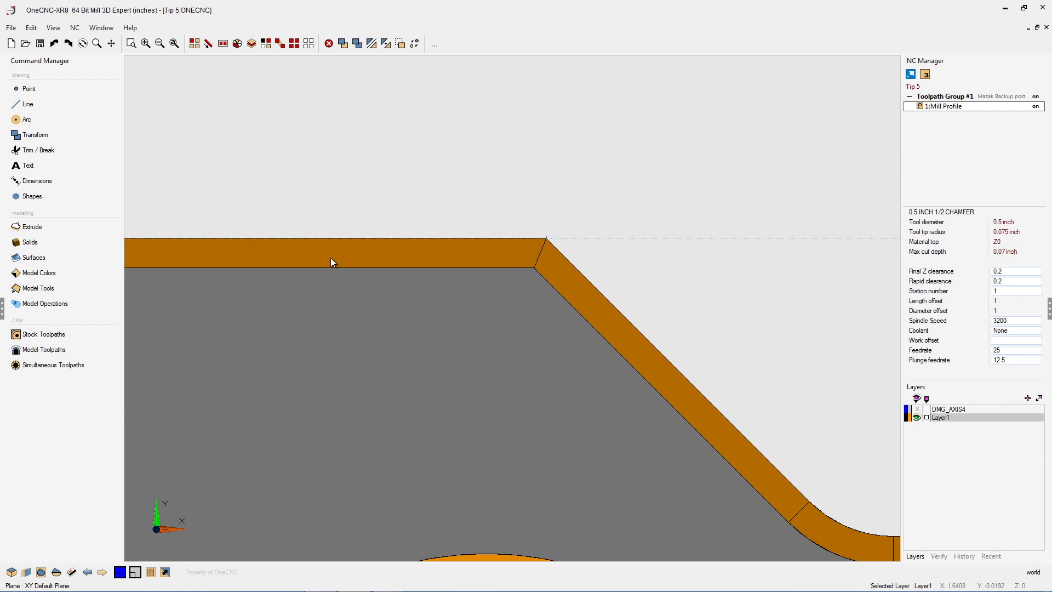
pyautogui.click(956, 108)
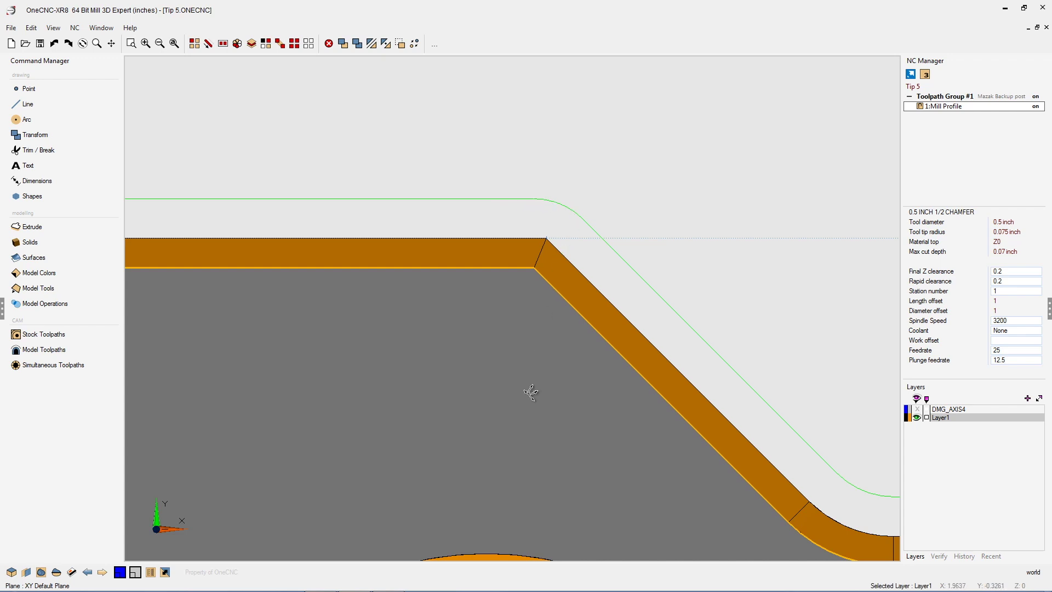
# Step: Zoom onto the part's square right corner and show how the Mill Profile toolpath rounds it
pyautogui.scroll(-5, 529, 397)
pyautogui.moveTo(531, 399); pyautogui.dragTo(432, 291, button='middle')
pyautogui.scroll(4, 538, 375)
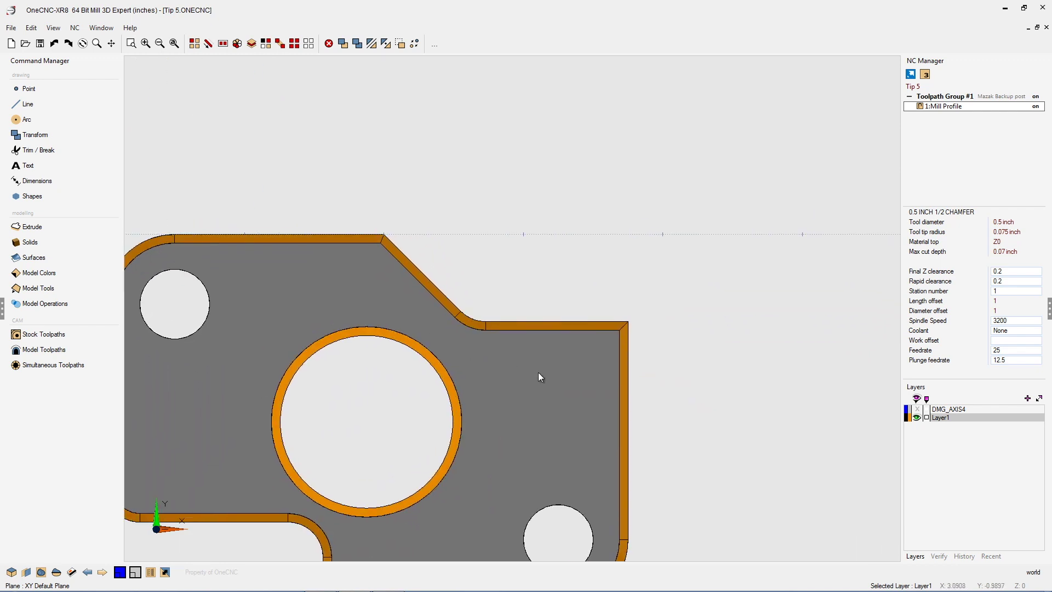
pyautogui.scroll(2, 653, 323)
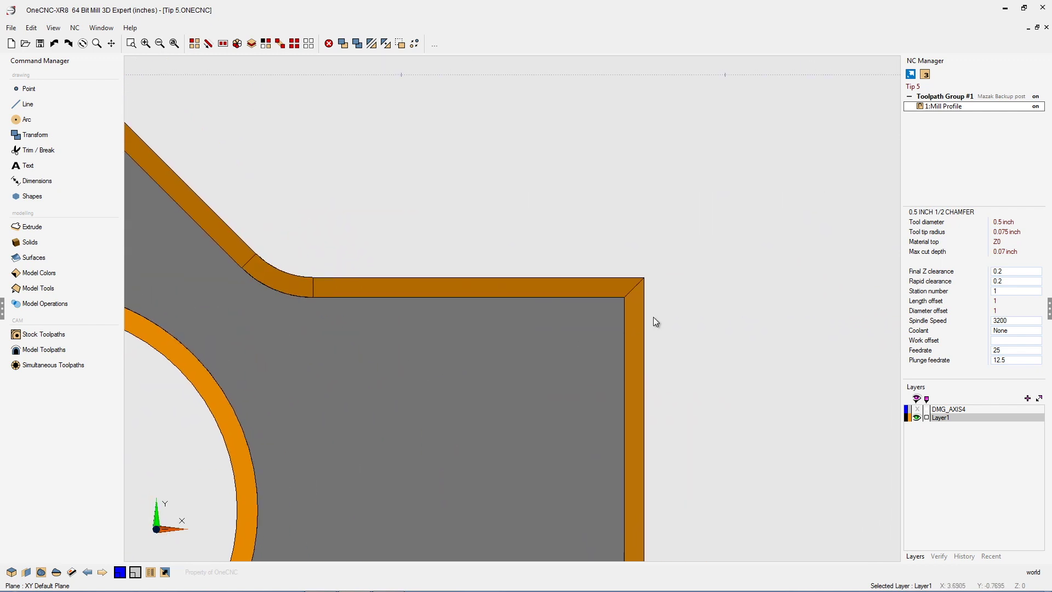
pyautogui.click(953, 107)
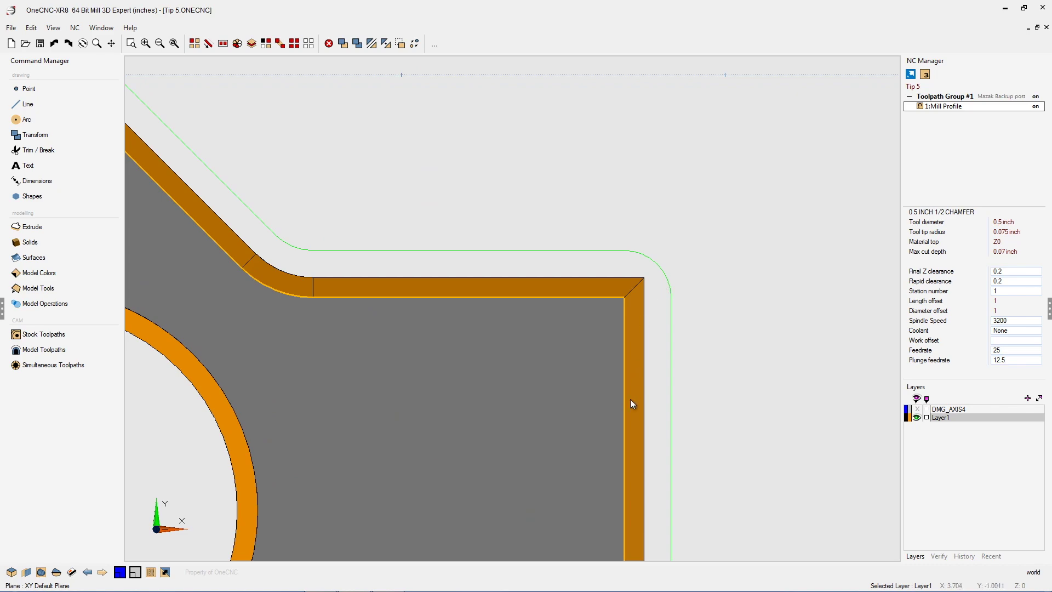
# Step: Return to a fitted top view with Home, then orbit the whole part into a tilted 3D view
pyautogui.moveTo(630, 399); pyautogui.dragTo(647, 354, button='middle')
pyautogui.press('Home')
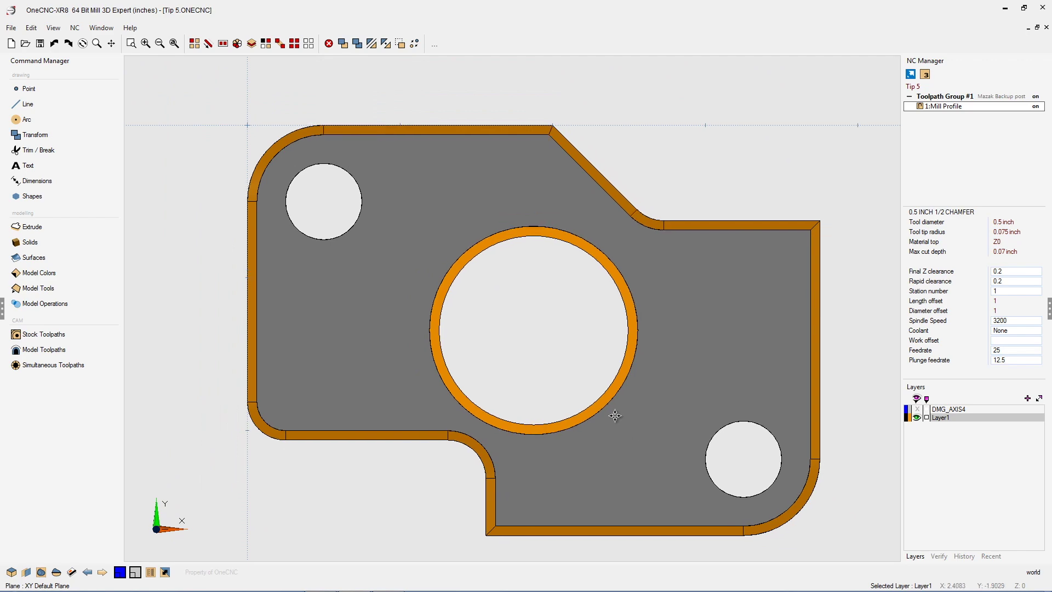
pyautogui.moveTo(601, 432); pyautogui.dragTo(589, 354, button='middle')
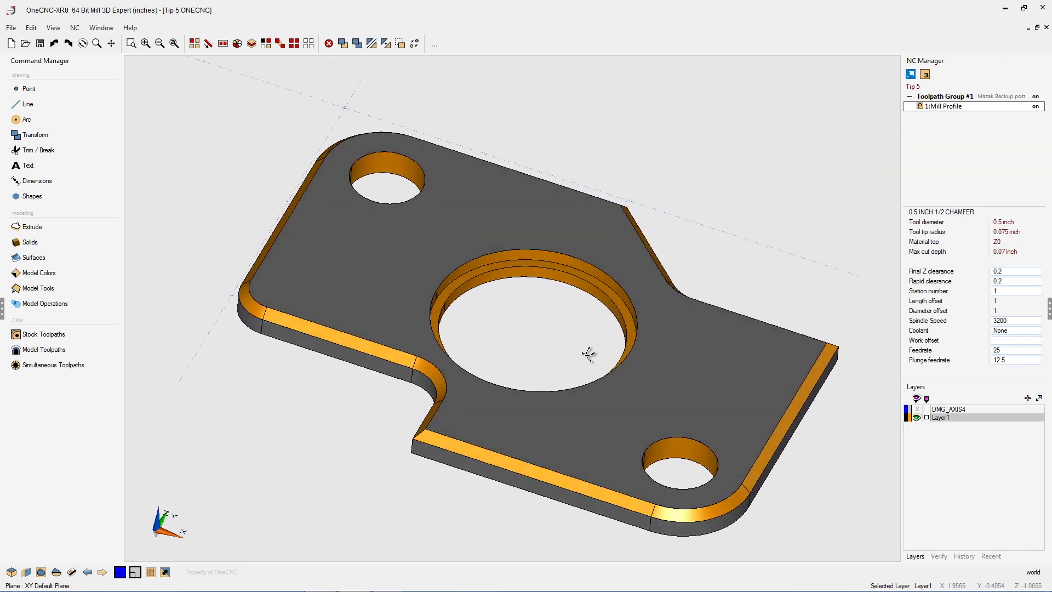
# Step: Repick the Mill Profile path, chaining from the notch corner up to the angled top corner
pyautogui.rightClick(952, 109)
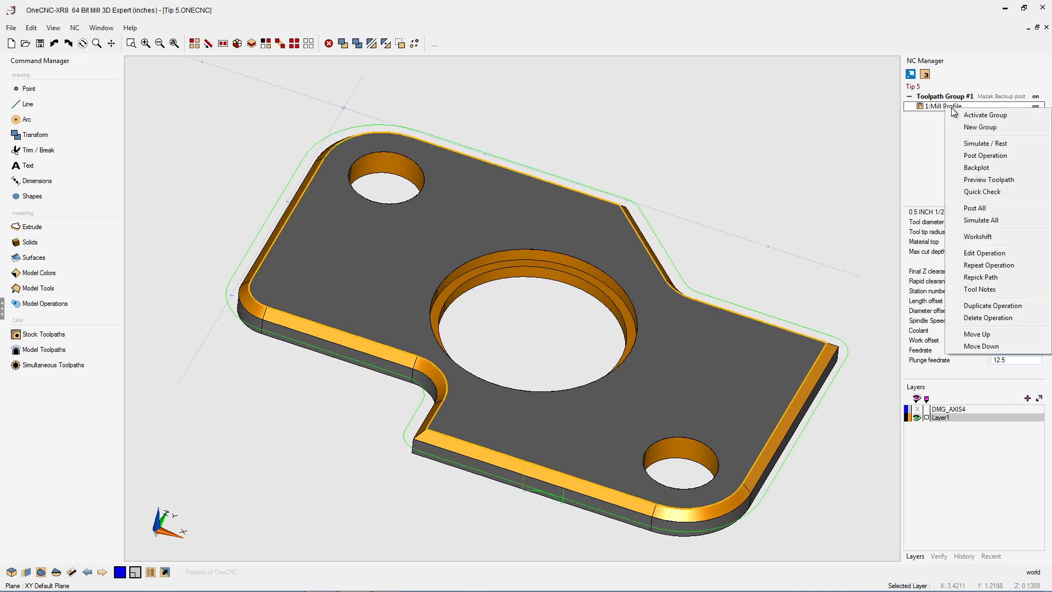
pyautogui.click(978, 277)
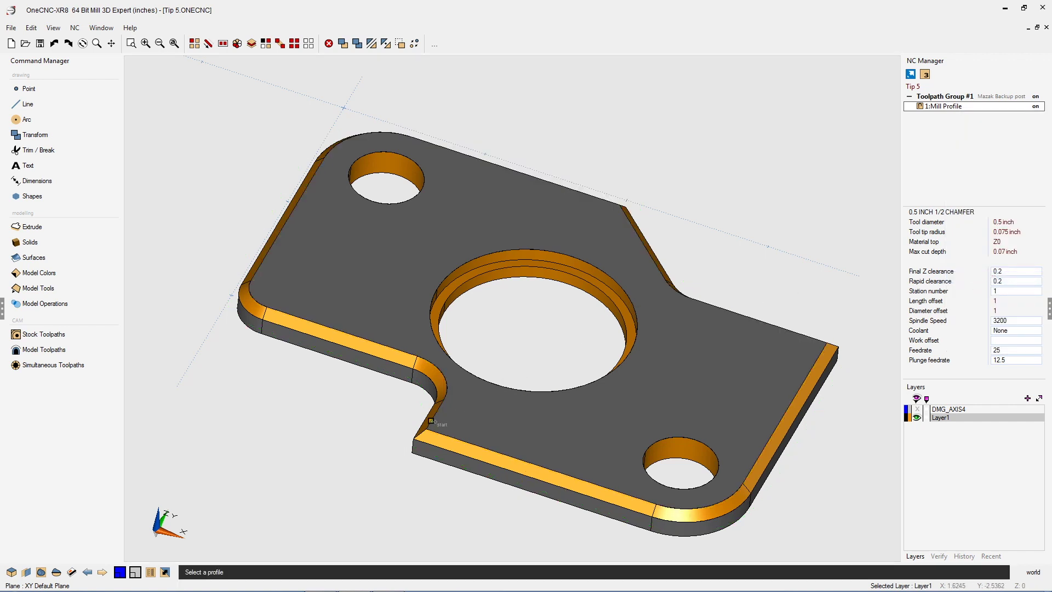
pyautogui.click(432, 420)
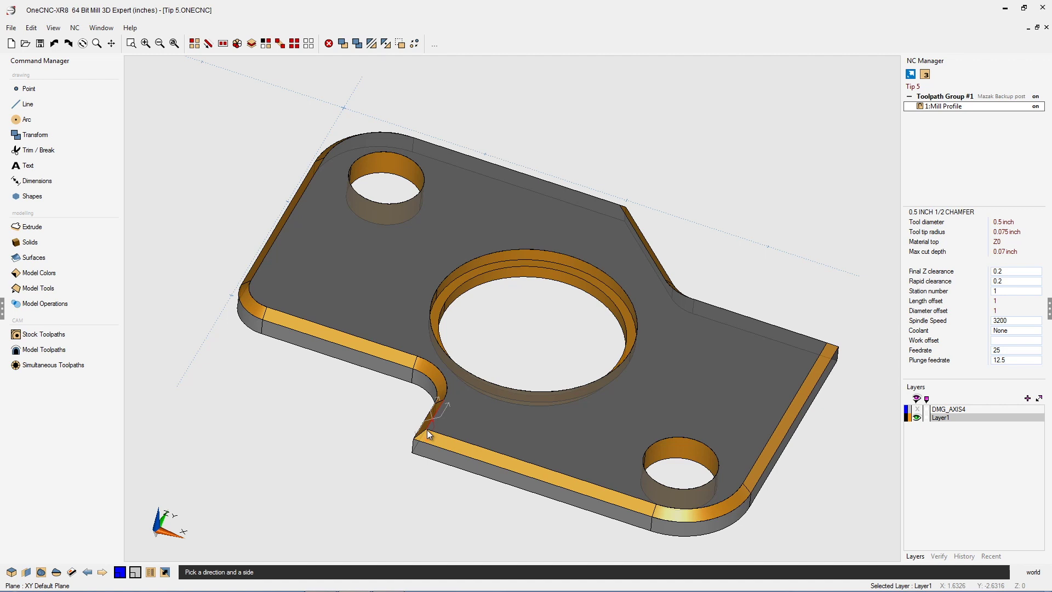
pyautogui.click(426, 430)
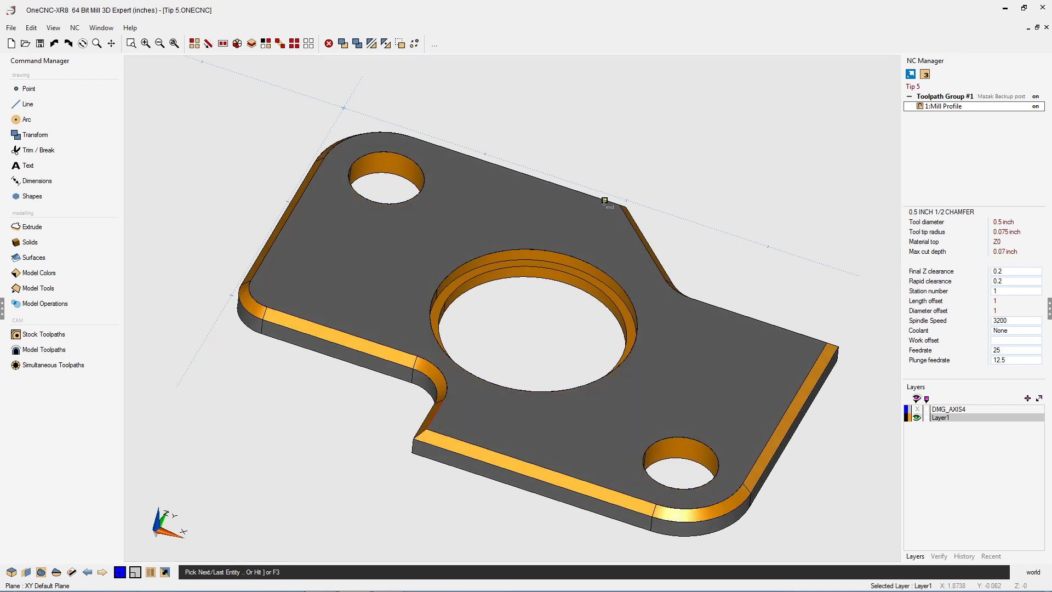
pyautogui.click(605, 203)
pyautogui.moveTo(639, 185); pyautogui.dragTo(615, 169, button='middle')
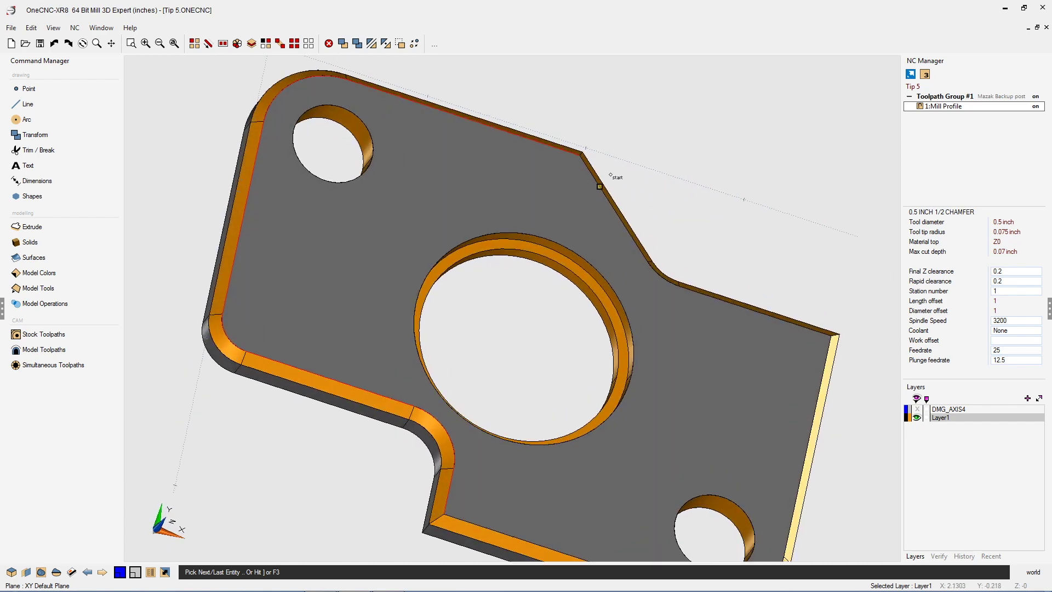
pyautogui.click(583, 162)
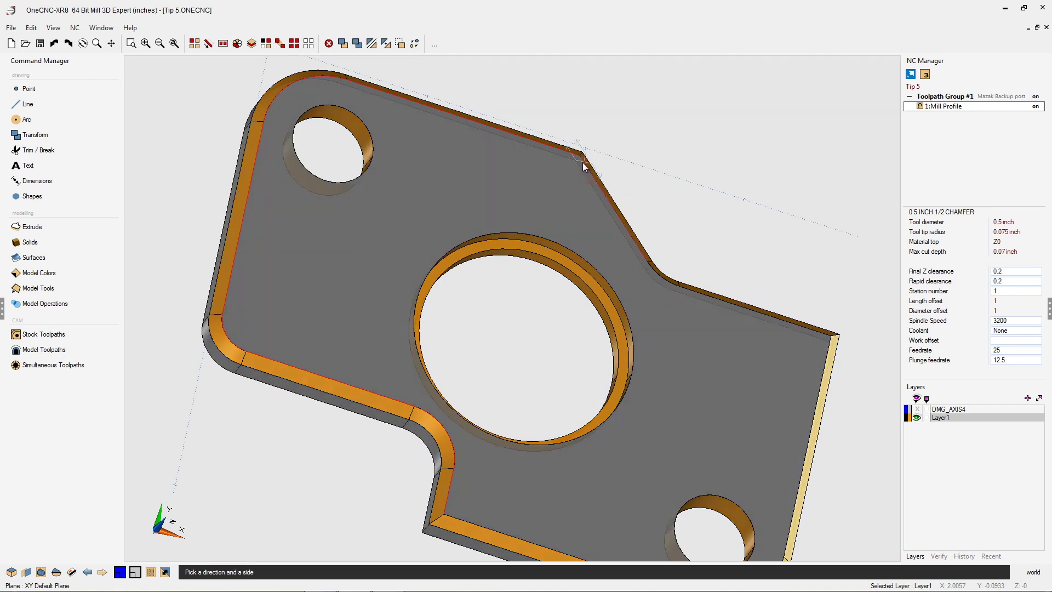
pyautogui.click(597, 173)
# Step: Add the lower bottom edge to the chain and finish picking to regenerate the toolpath
pyautogui.scroll(-1, 831, 361)
pyautogui.scroll(-1, 830, 399)
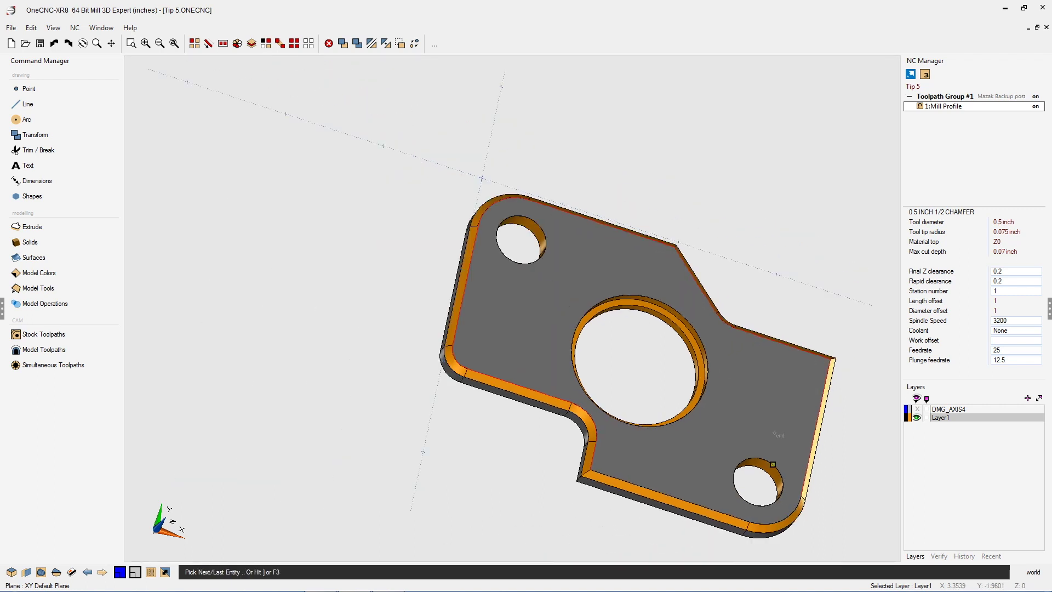
pyautogui.click(602, 473)
pyautogui.click(607, 493)
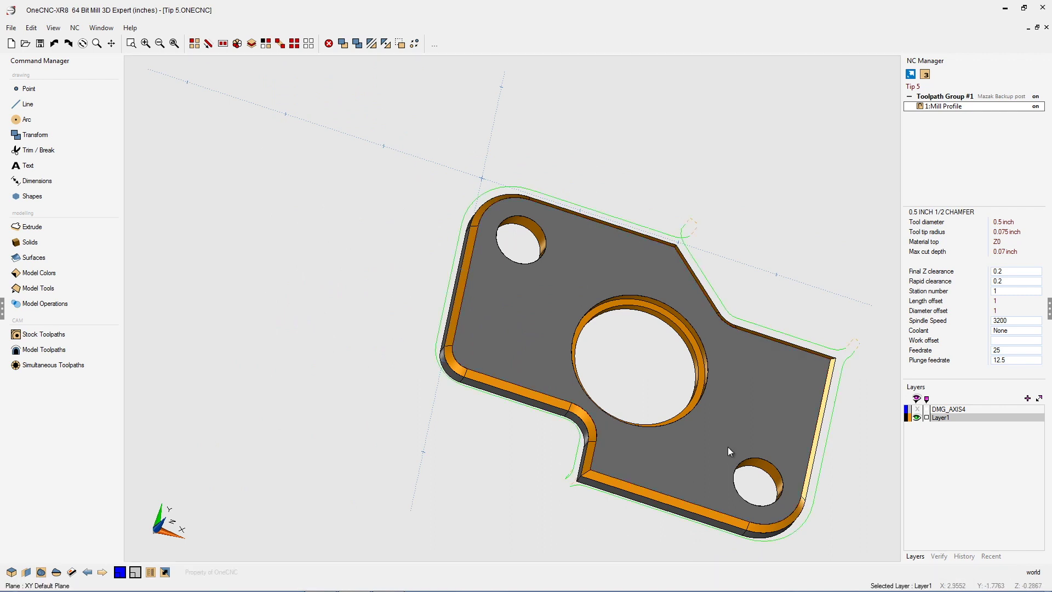
pyautogui.moveTo(727, 446); pyautogui.dragTo(633, 418, button='middle')
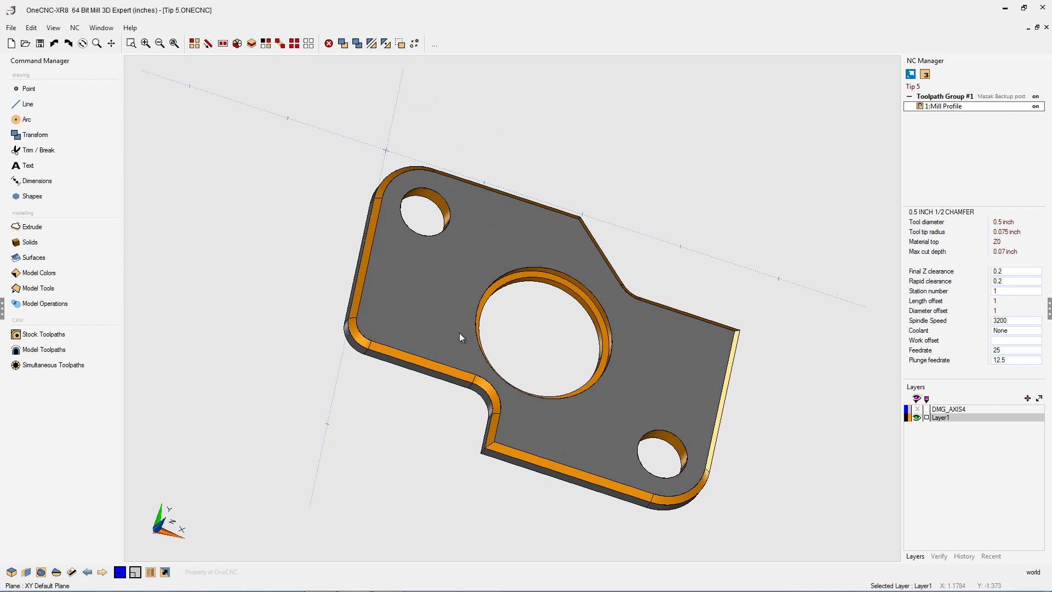
# Step: Edit the Mill Profile operation and advance to its Entry and exit settings page
pyautogui.rightClick(938, 108)
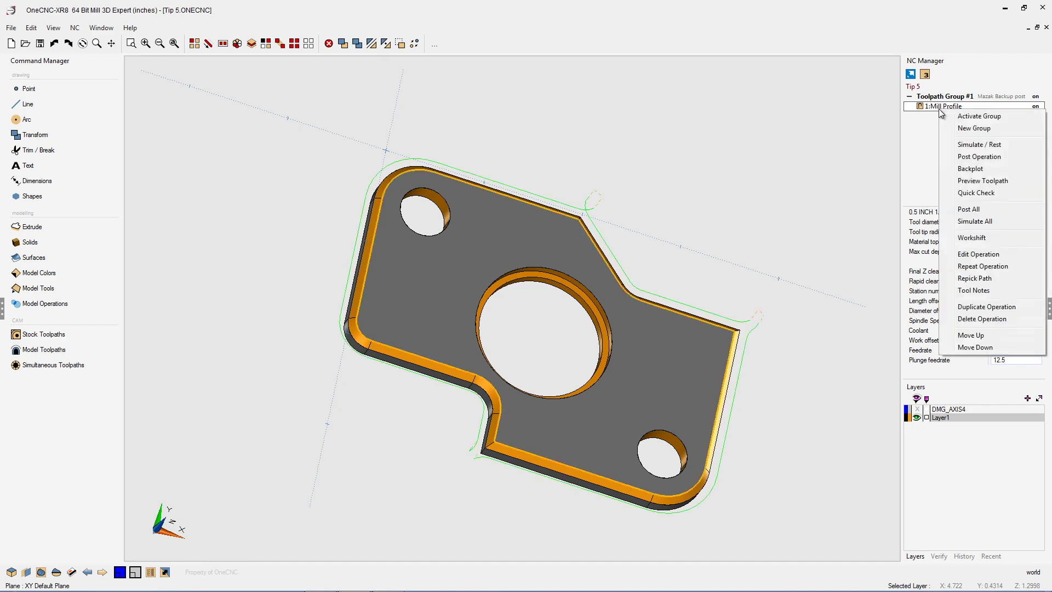
pyautogui.click(978, 253)
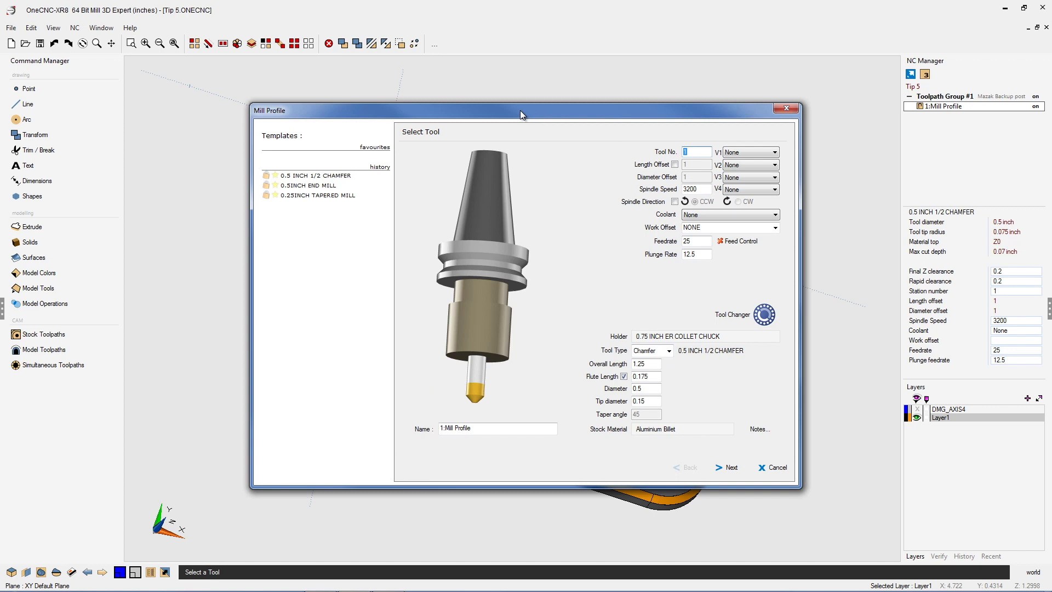
pyautogui.moveTo(521, 110); pyautogui.dragTo(403, 63)
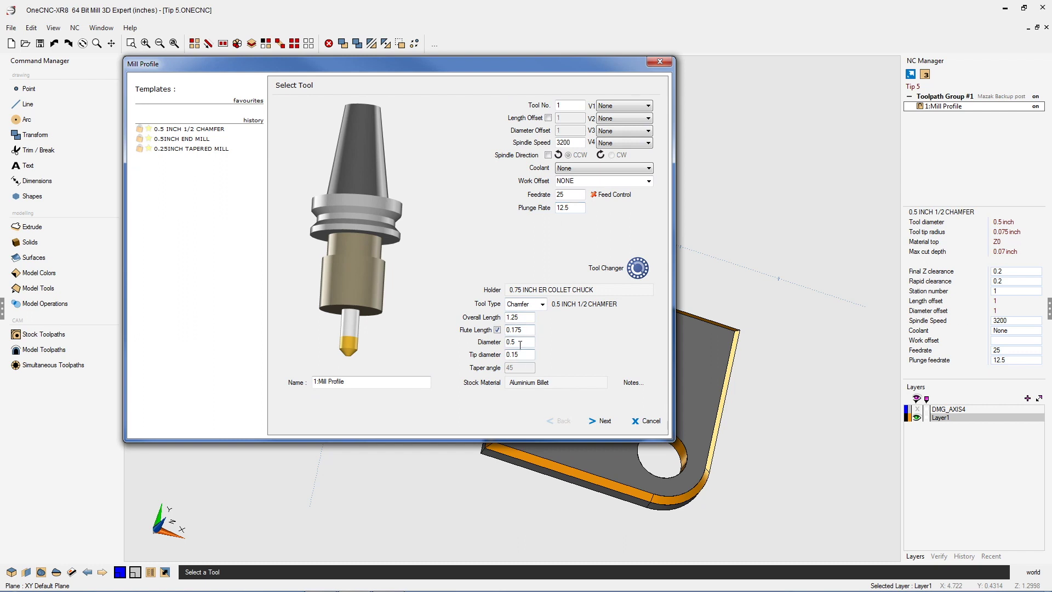
pyautogui.click(603, 422)
pyautogui.click(603, 423)
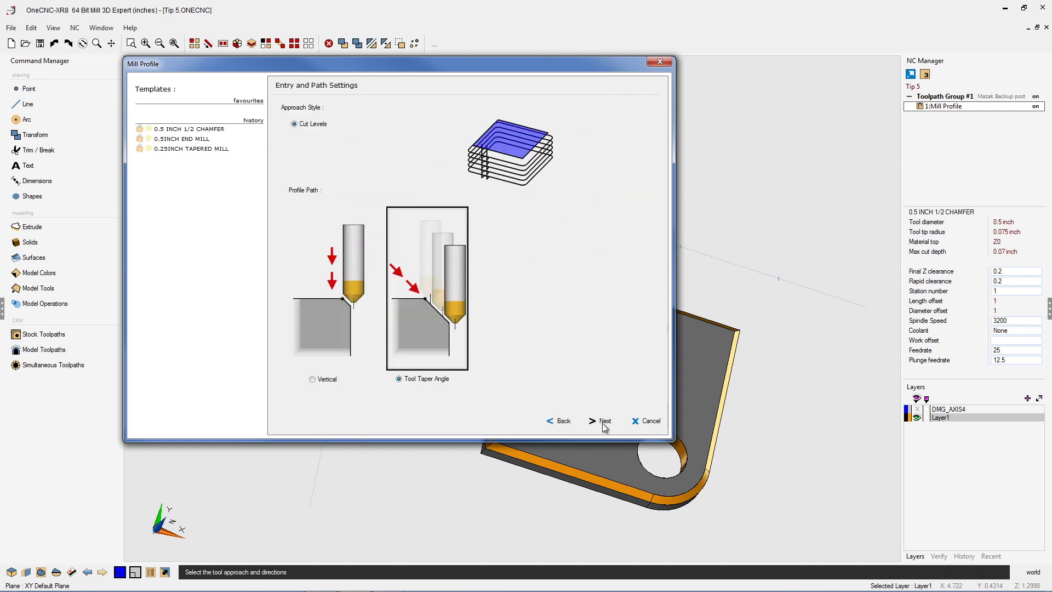
pyautogui.click(603, 423)
pyautogui.click(604, 422)
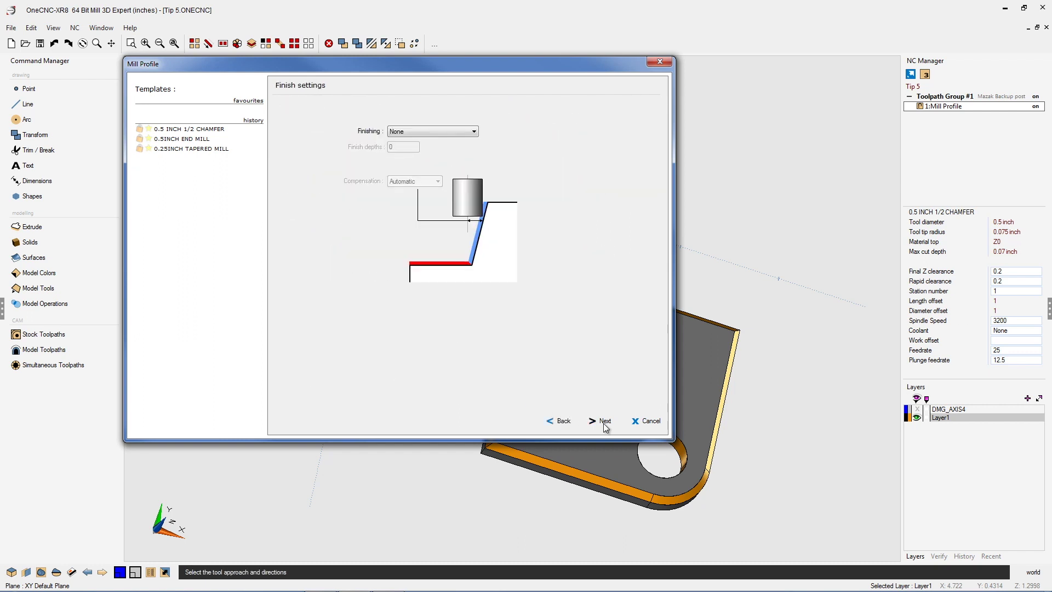
pyautogui.click(604, 423)
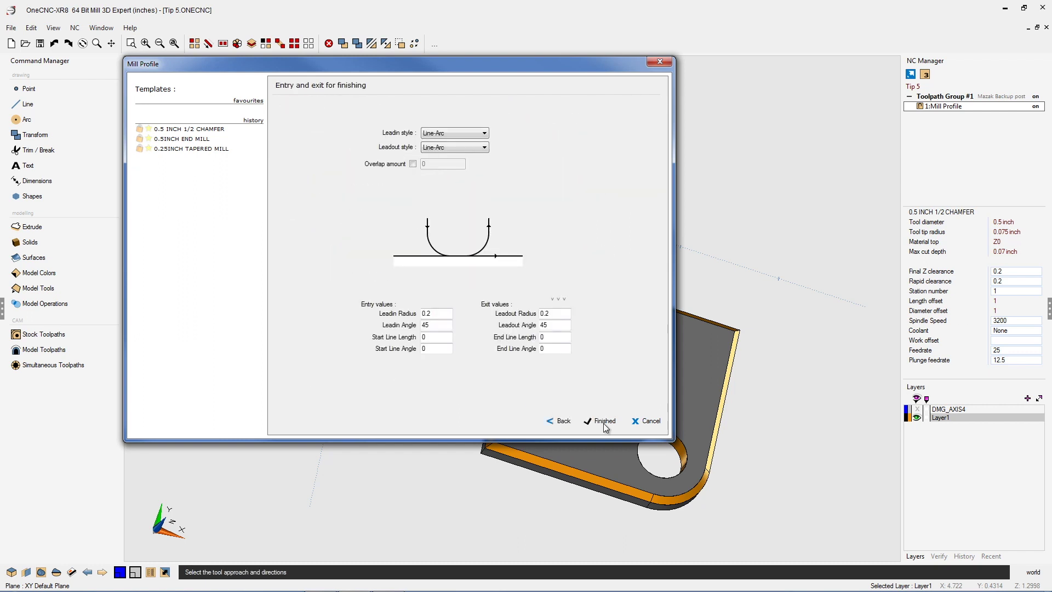
# Step: Set a Line lead-in, 0.25 long at angle 0, copy it to the exit, and regenerate
pyautogui.click(457, 135)
pyautogui.click(448, 150)
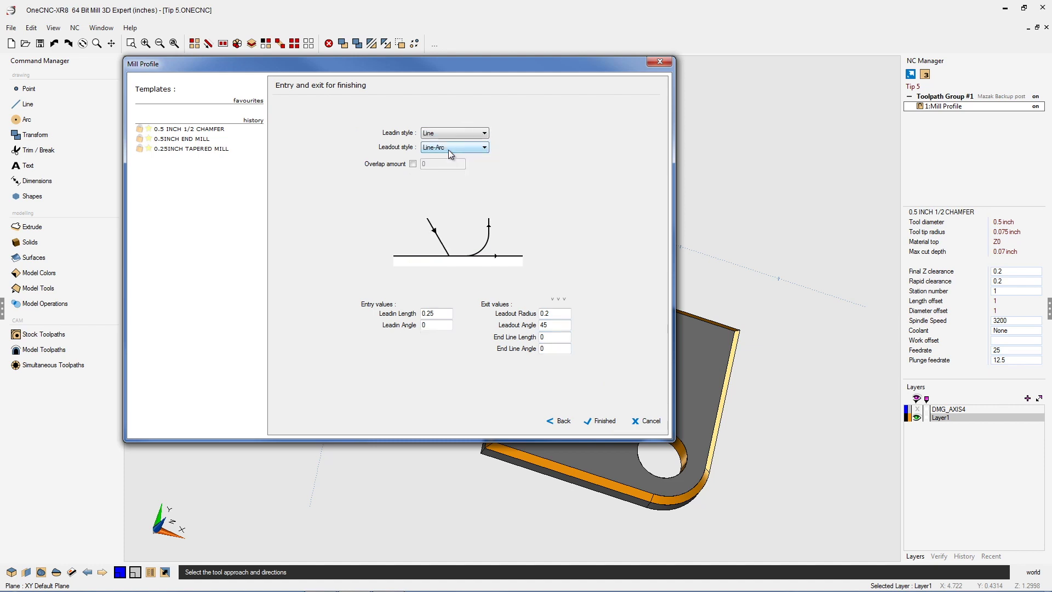
pyautogui.click(434, 325)
pyautogui.moveTo(434, 325); pyautogui.dragTo(423, 325)
pyautogui.click(558, 300)
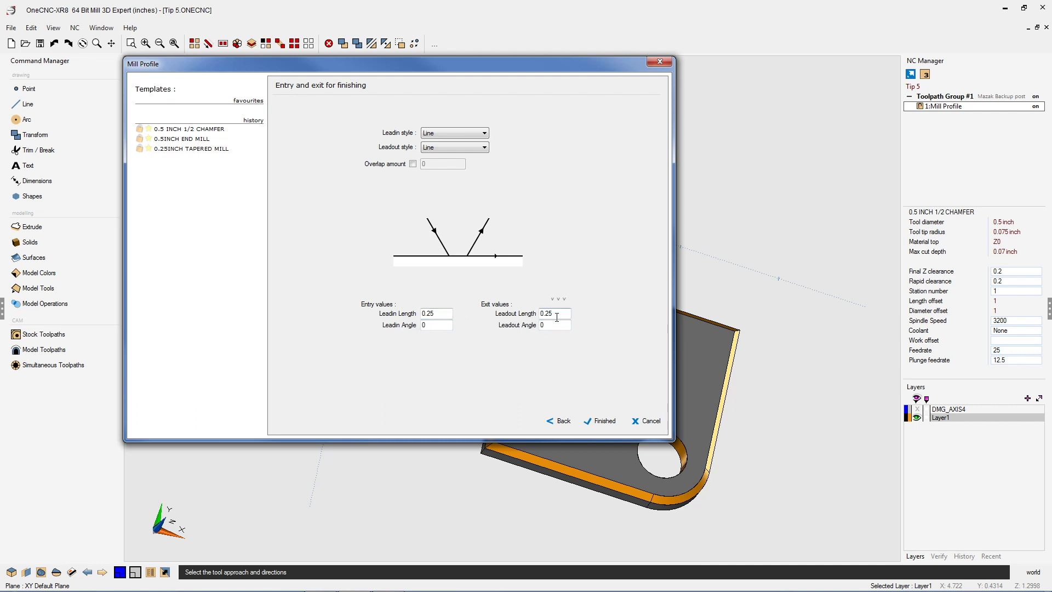
pyautogui.click(604, 422)
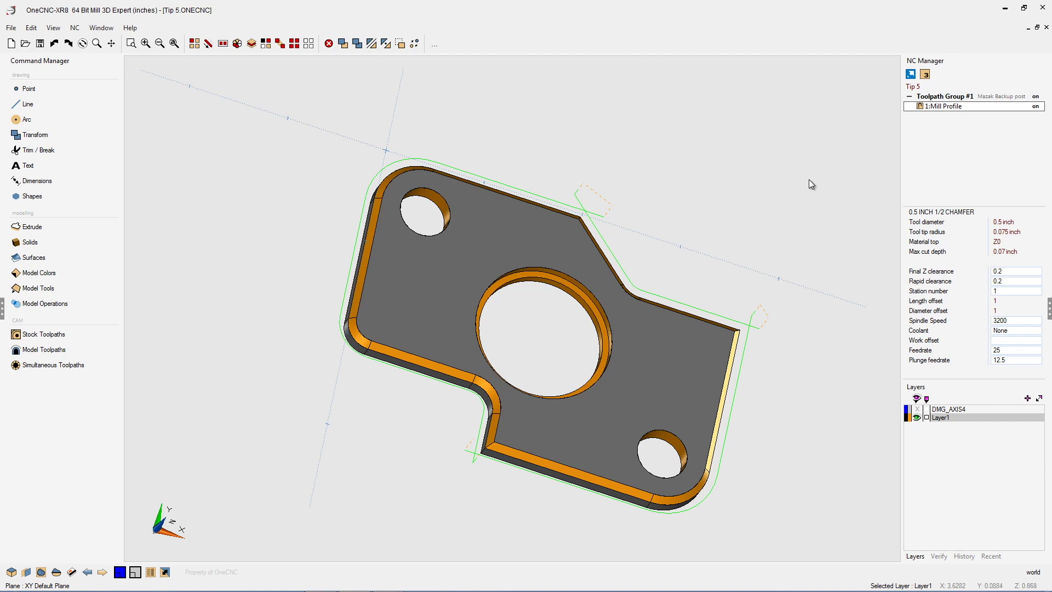
# Step: Launch the Mill Profile toolpath preview in Top View with Show holder turned off
pyautogui.rightClick(948, 108)
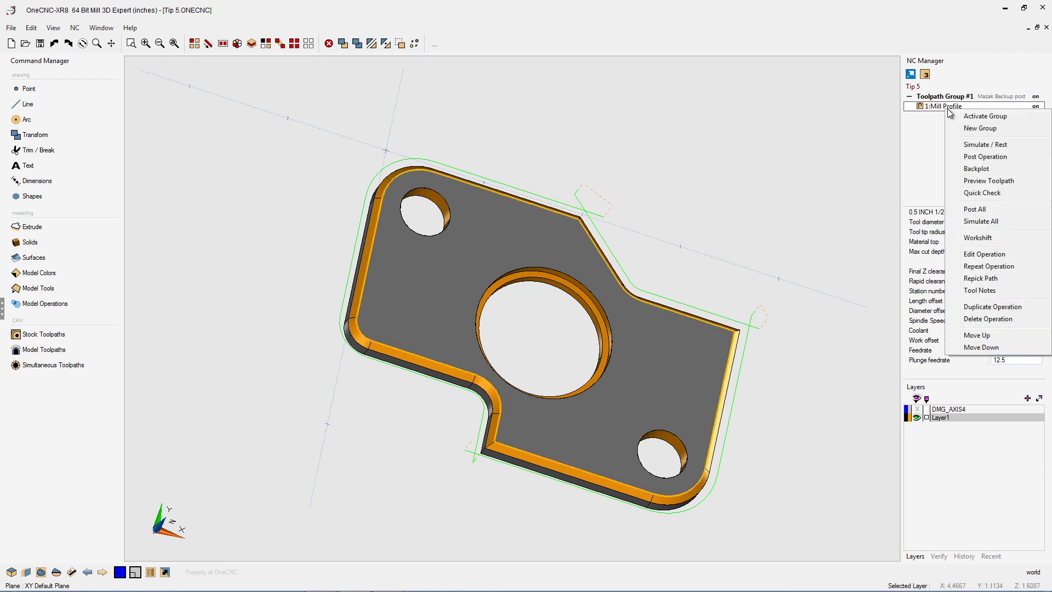
pyautogui.click(960, 181)
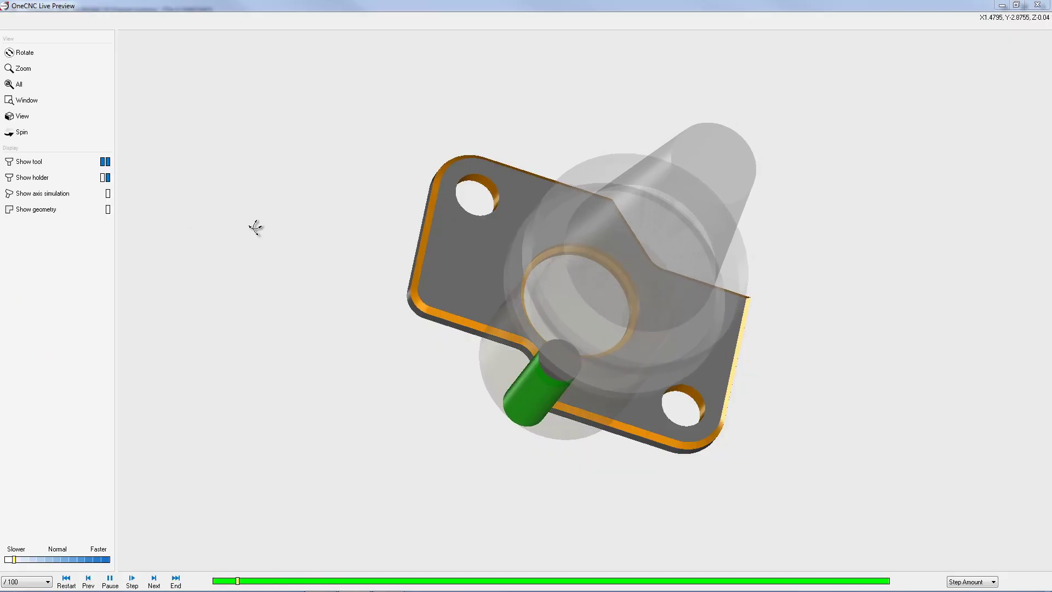
pyautogui.click(395, 151)
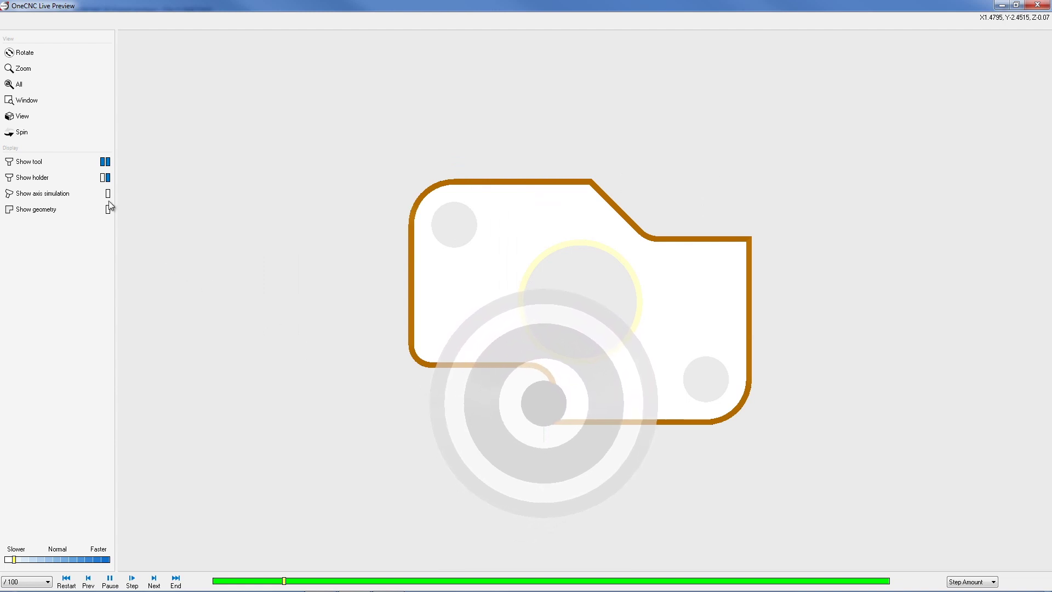
pyautogui.click(108, 178)
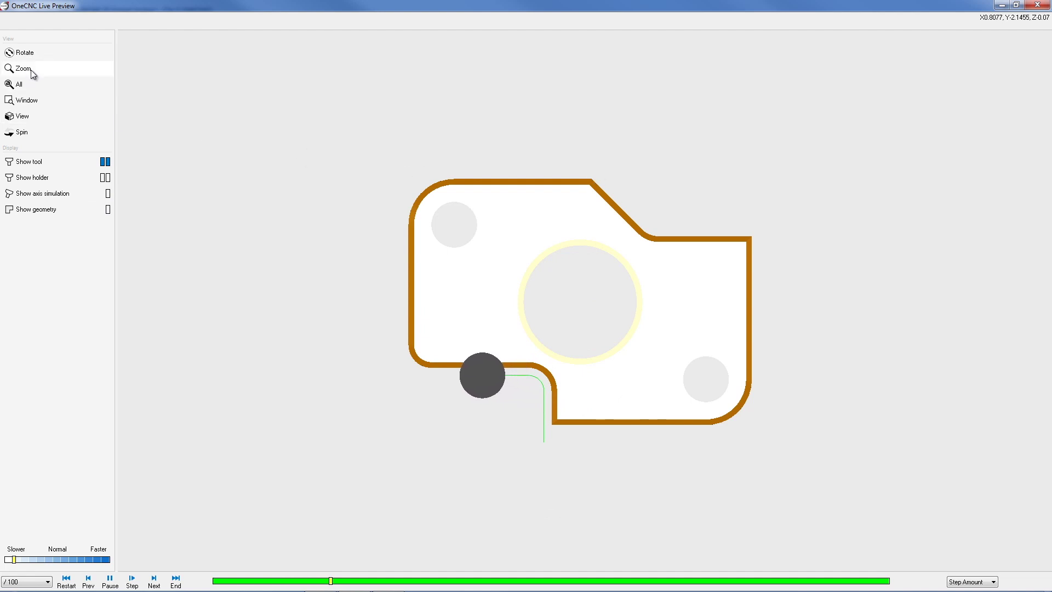
# Step: Zoom and pan to follow the chamfer pass's straight lead moves, then tilt to an oblique view
pyautogui.scroll(3, 596, 239)
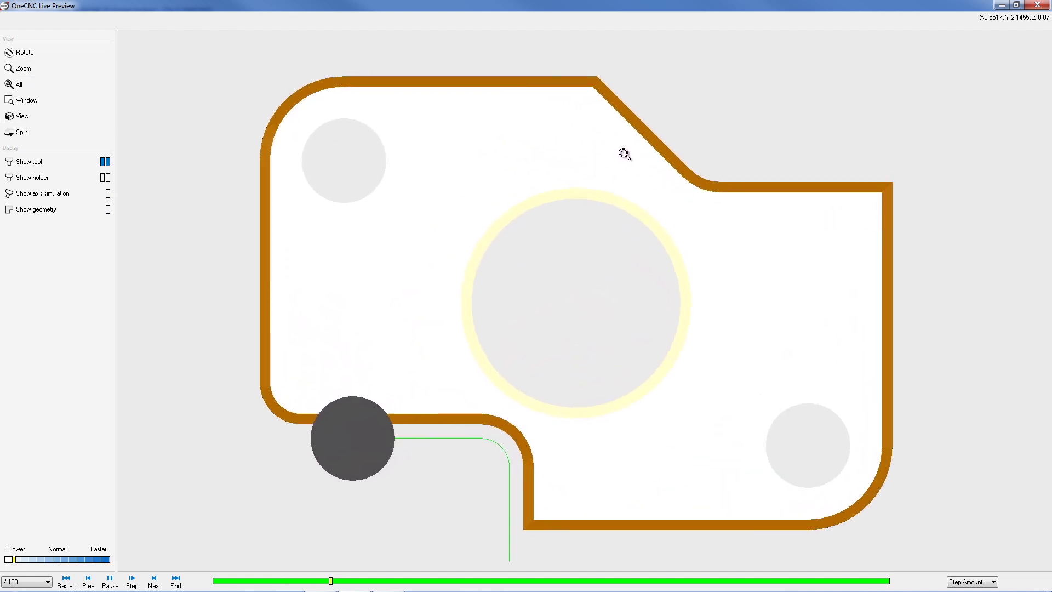
pyautogui.moveTo(623, 154); pyautogui.dragTo(631, 198, button='middle')
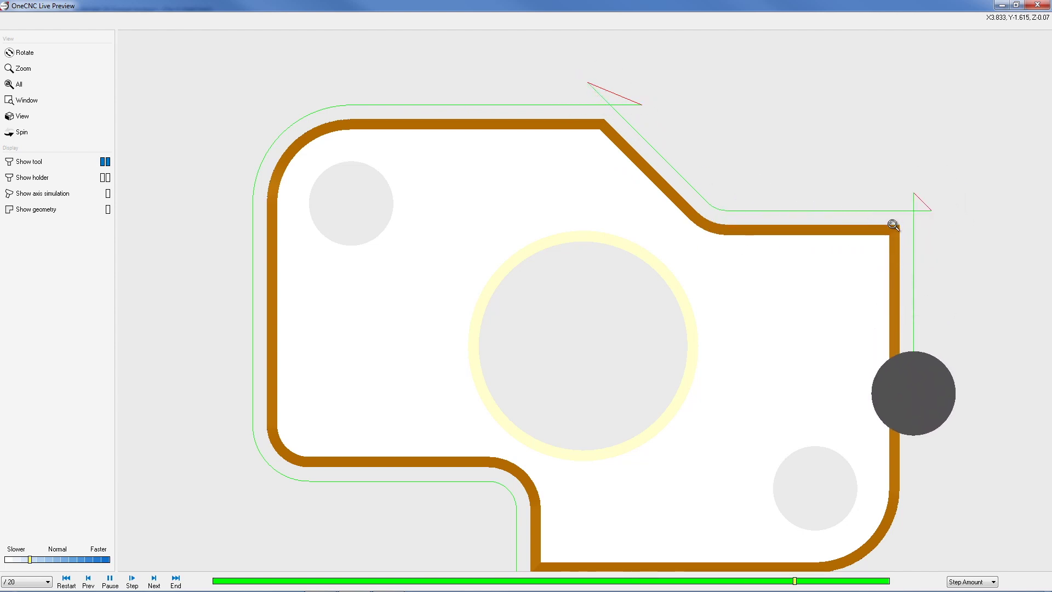
pyautogui.moveTo(824, 488); pyautogui.dragTo(826, 420, button='middle')
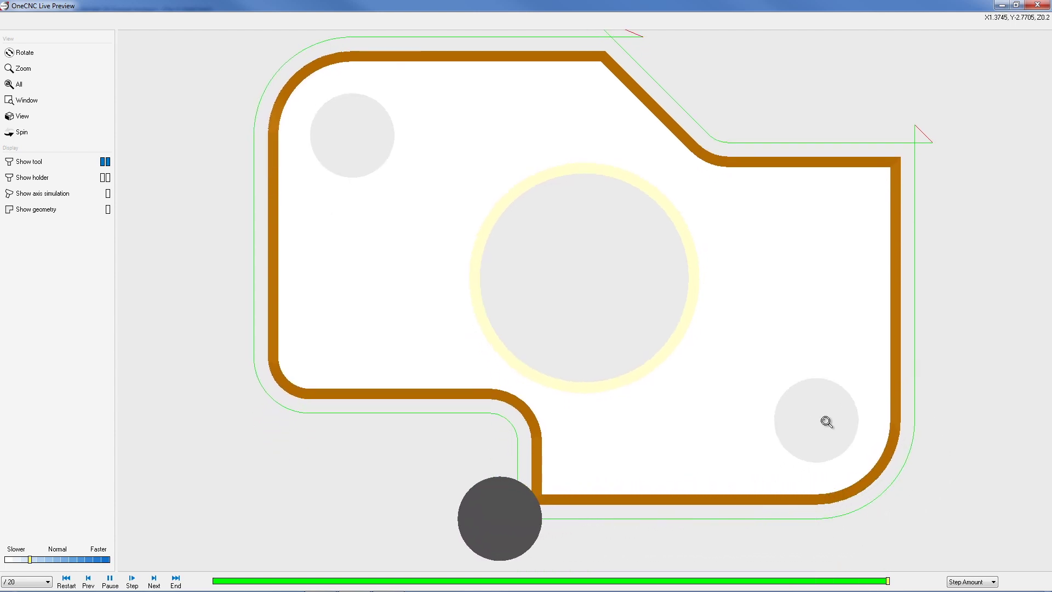
pyautogui.moveTo(705, 434); pyautogui.dragTo(684, 367, button='right')
pyautogui.click(1036, 6)
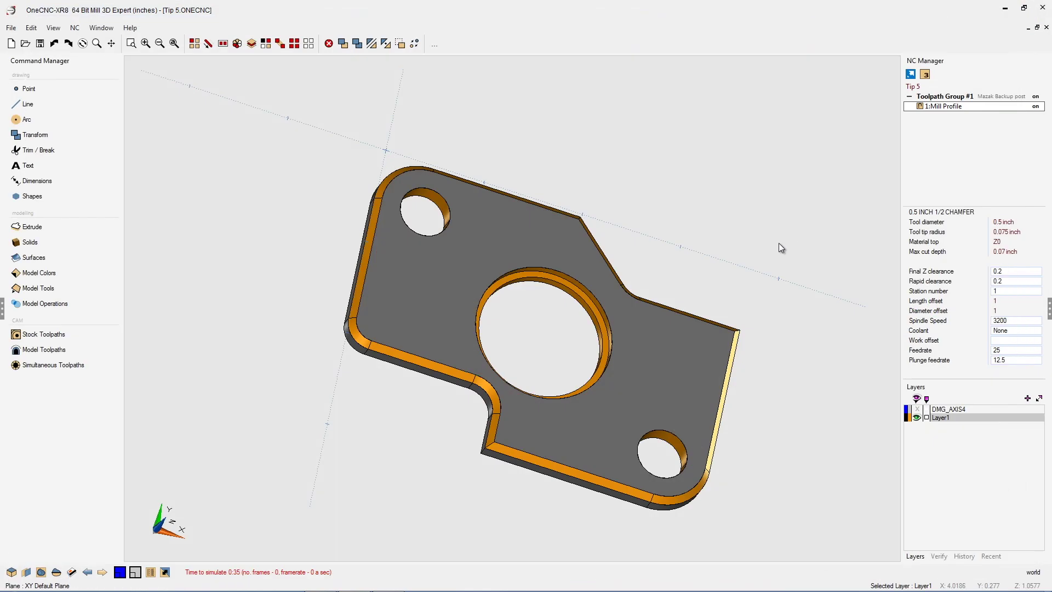